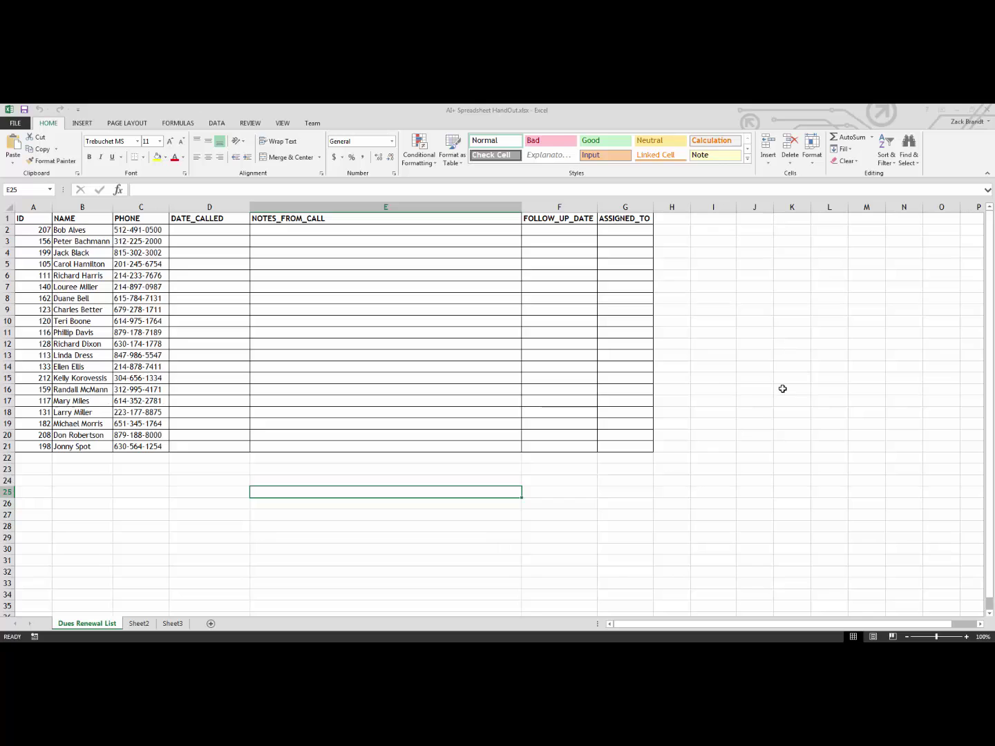
Launch Activity Importer Plus from the CSI Programs folder and log on to iMIS with the password
key("super")
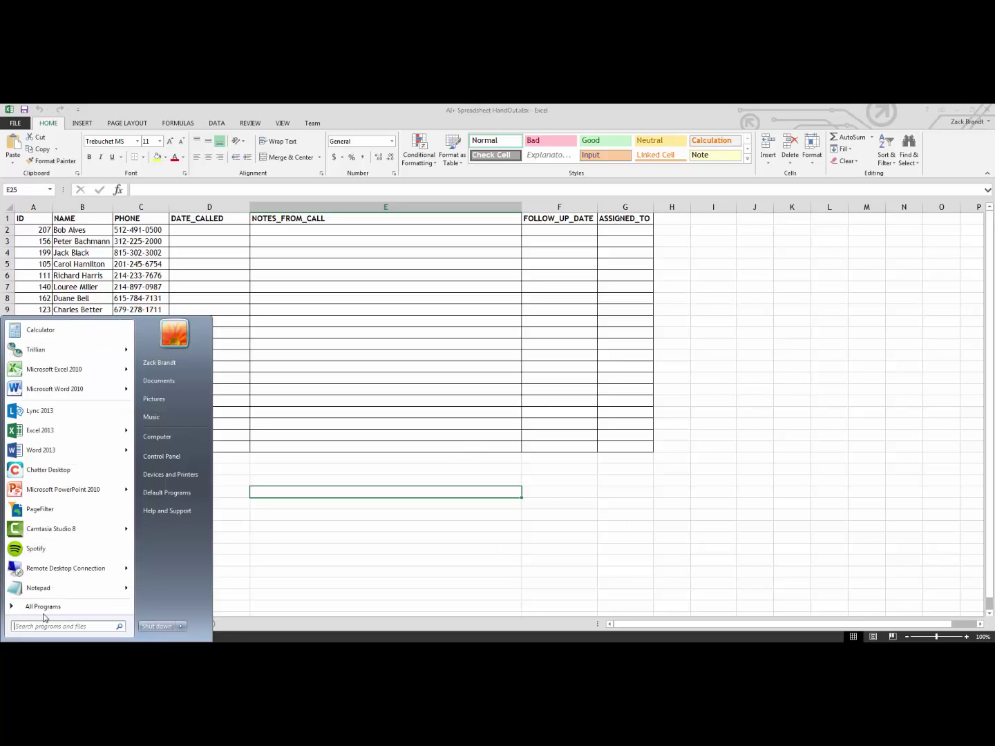
left_click(55, 606)
left_click(132, 519)
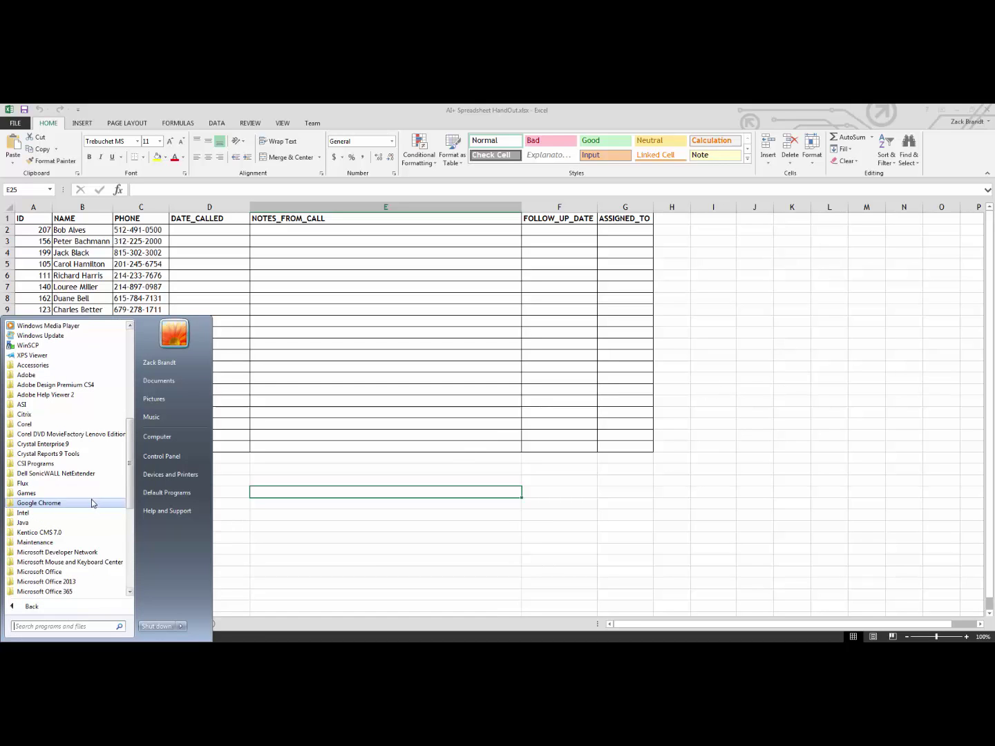
left_click(86, 467)
left_click(83, 495)
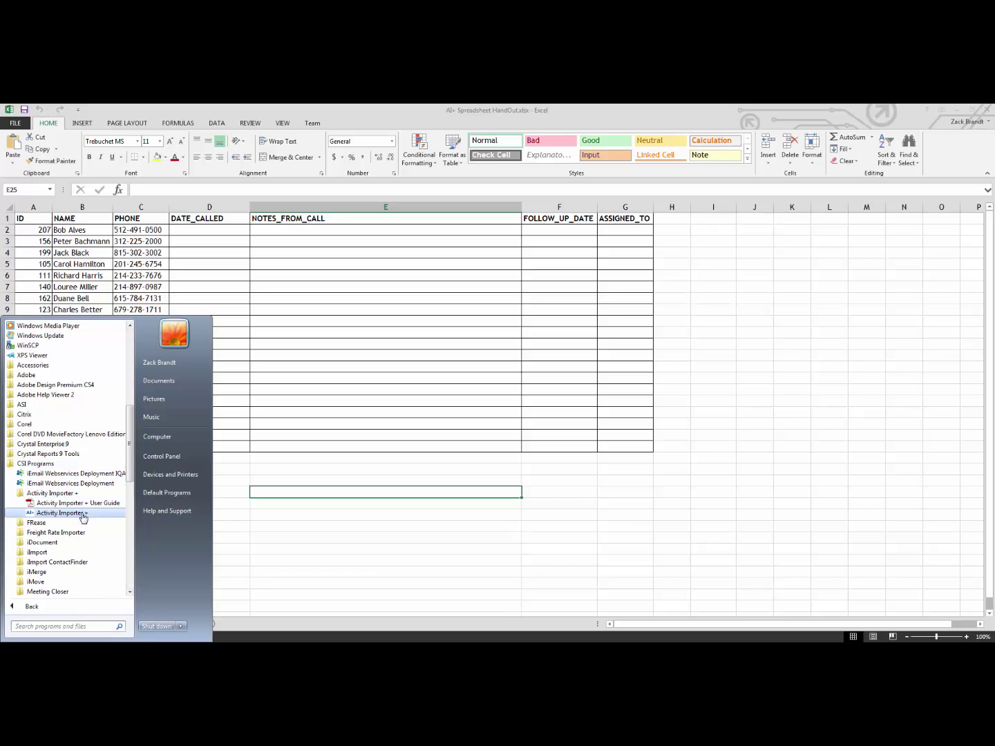
left_click(83, 515)
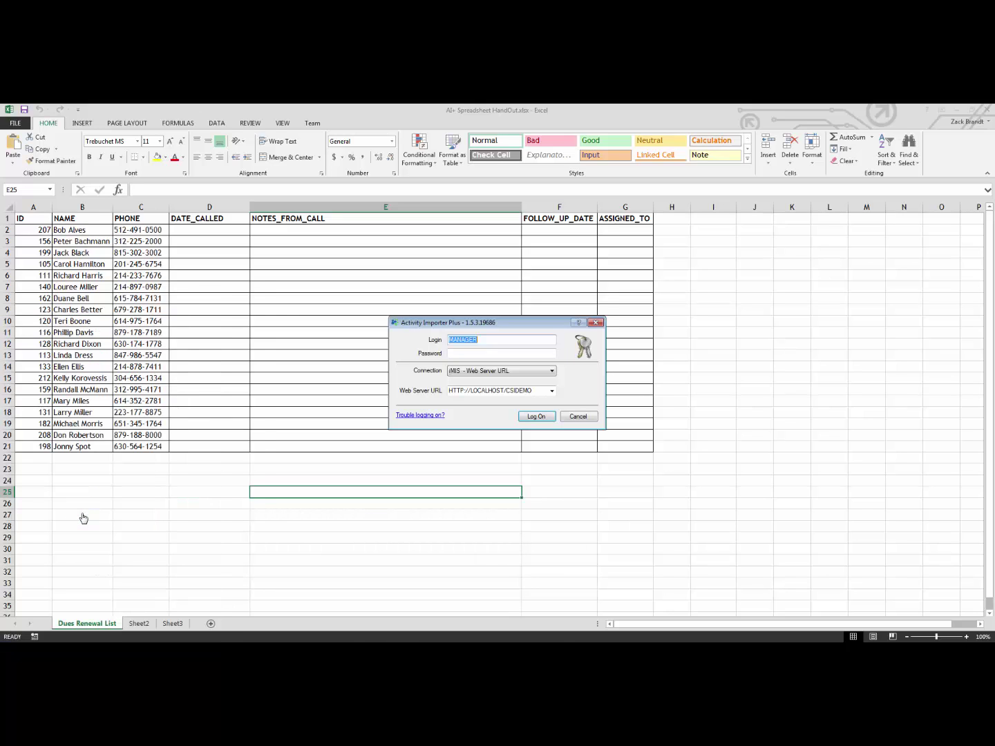
type("1234")
key("Return")
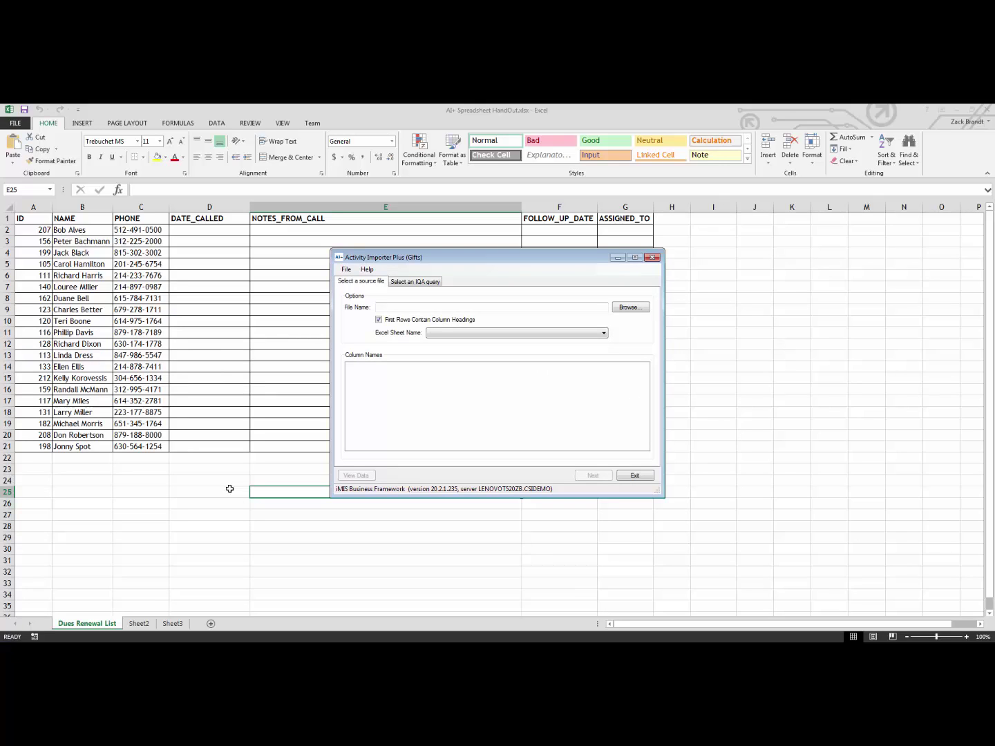
Preview AI+ Spreadsheet Final.xlsx, then select it as the source spreadsheet
left_click(629, 308)
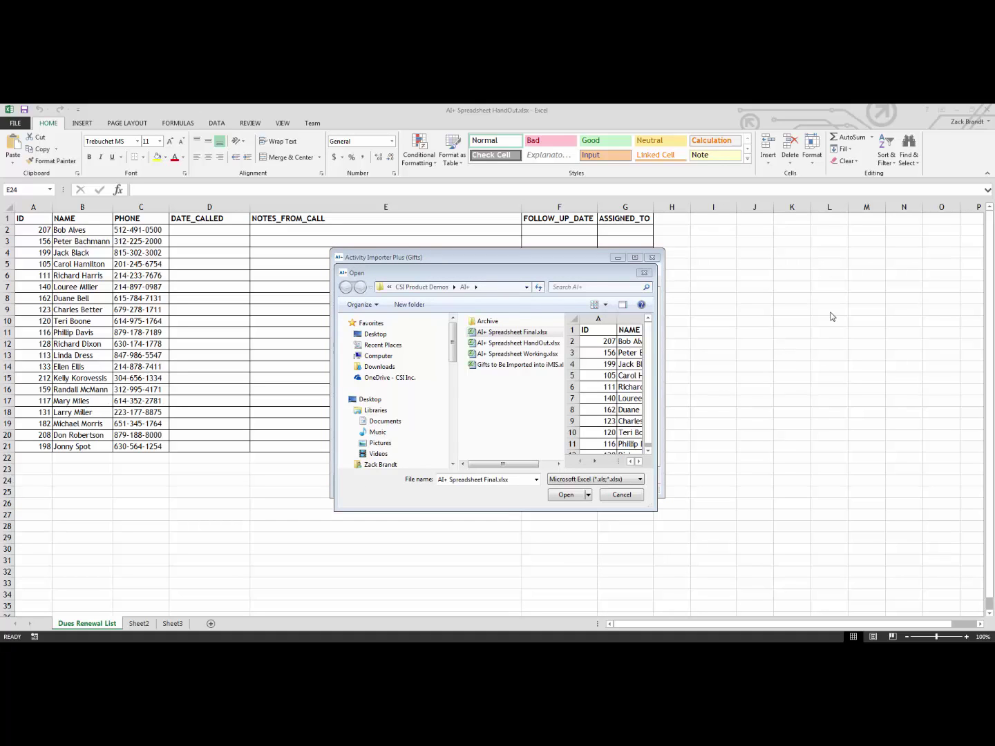
right_click(528, 338)
left_click(546, 353)
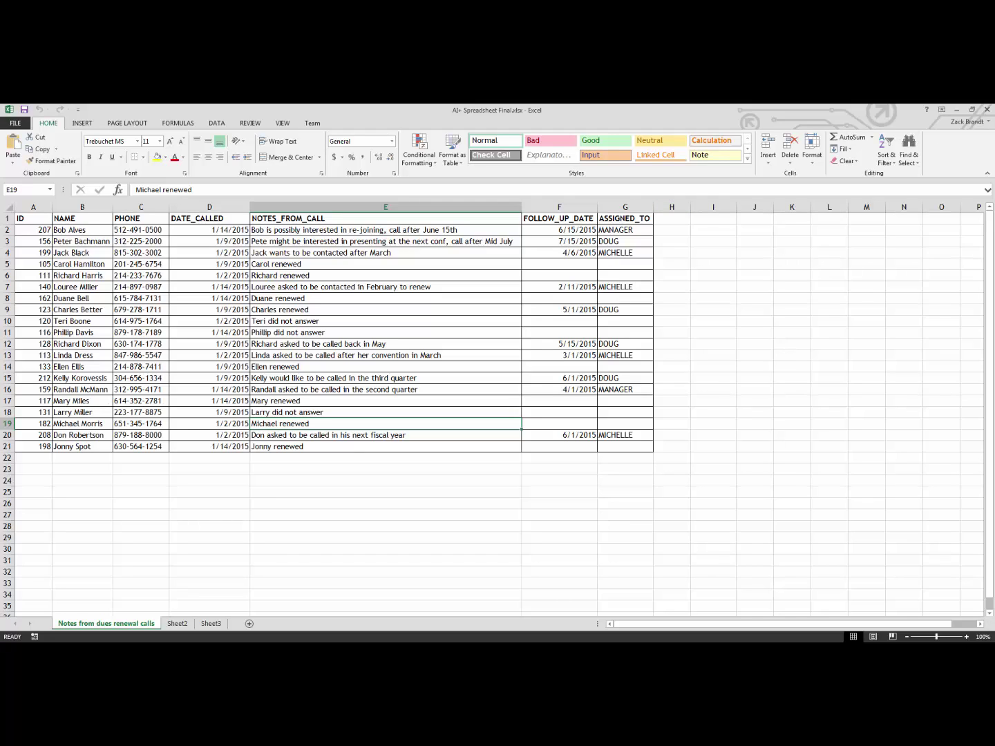
left_click(988, 112)
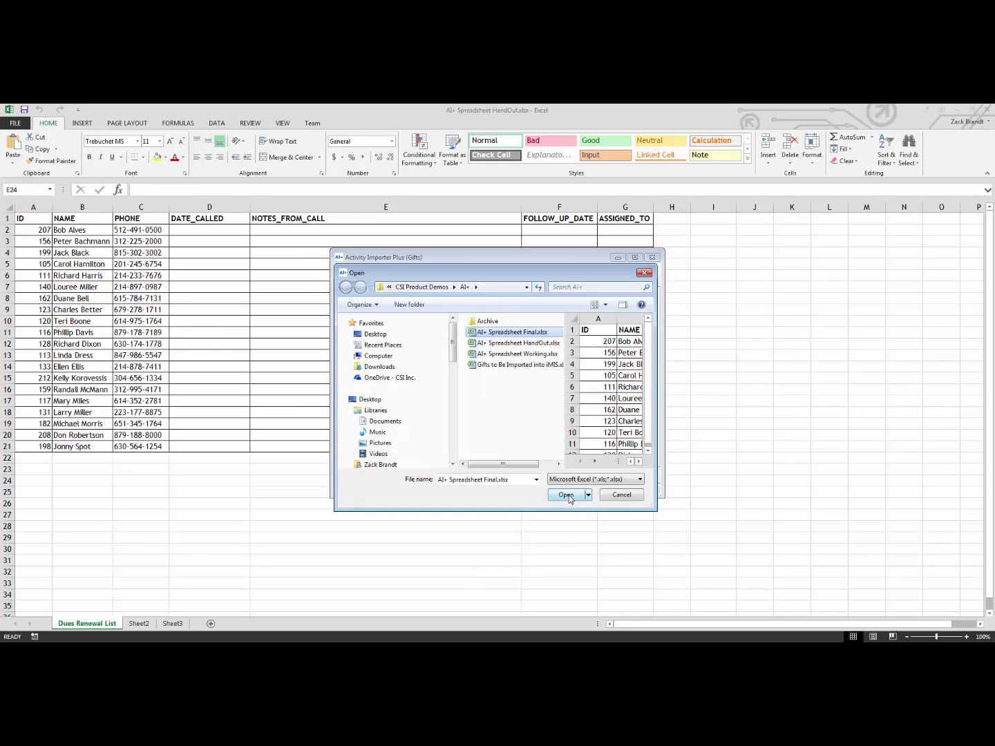
left_click(568, 495)
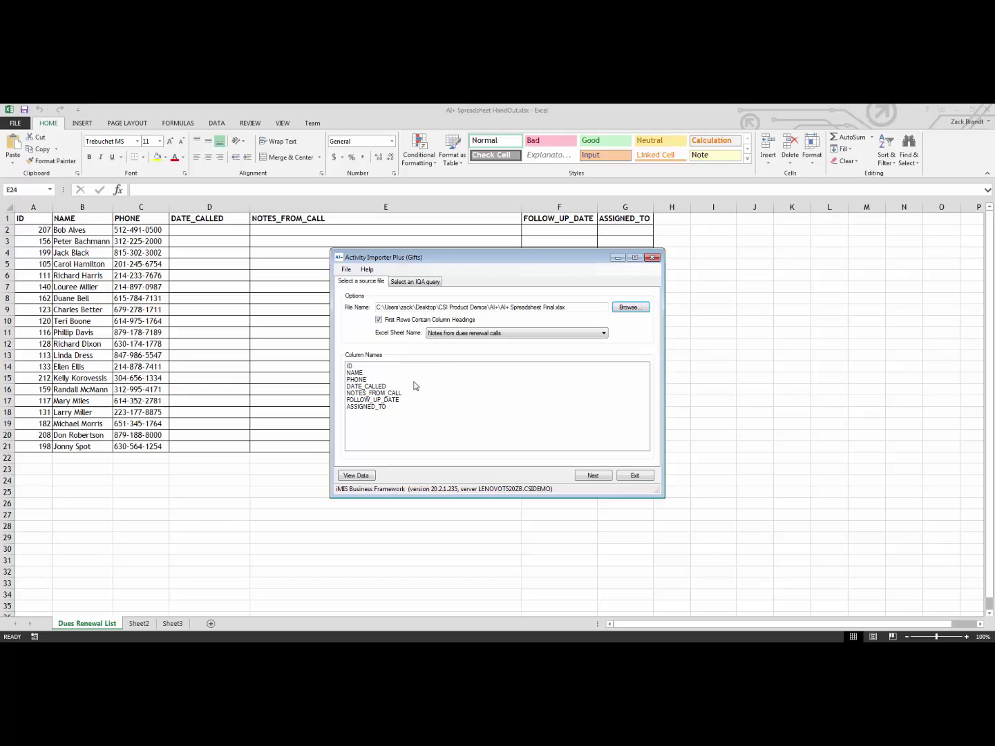
Continue to the activity setup and set the activity type to CALL
left_click(595, 476)
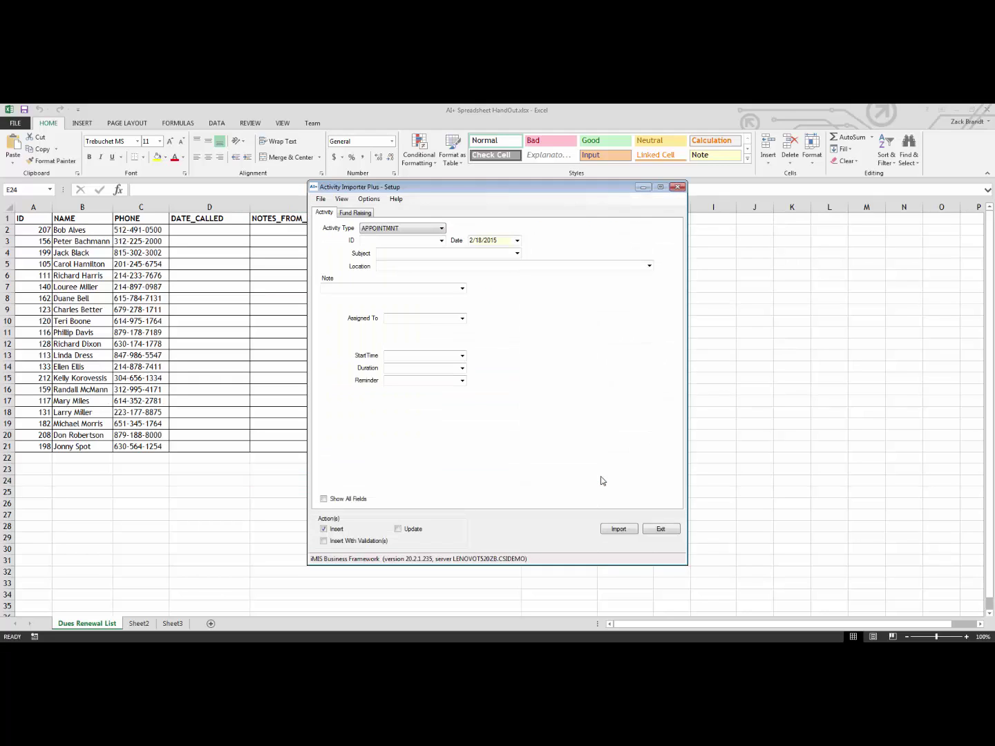
left_click(436, 229)
left_click(420, 259)
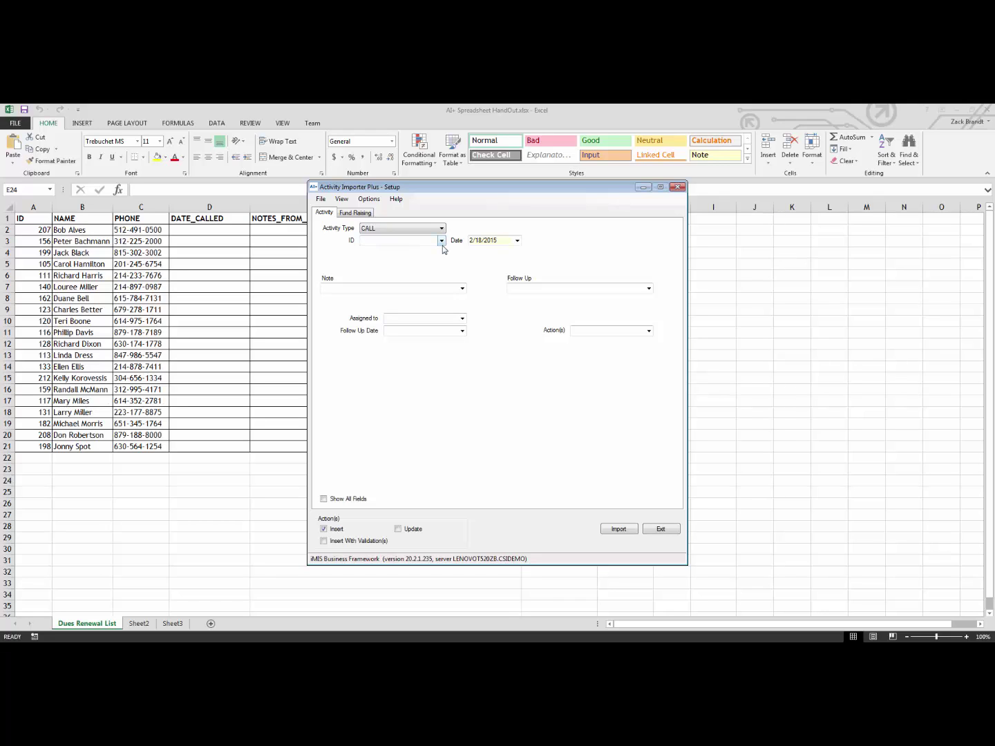
Map ID, Date, Note, Assigned to, Follow Up Date to ID, DATE_CALLED, NOTES_FROM_CALL, ASSIGNED_TO, FOLLOW_UP_DATE
left_click(441, 241)
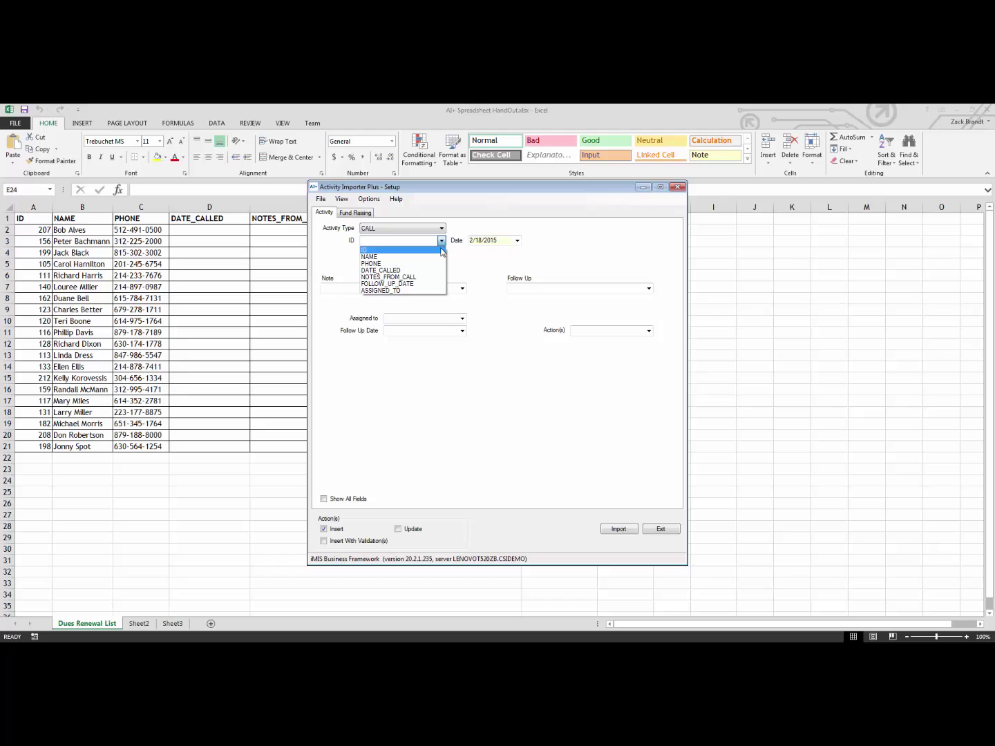
left_click(443, 250)
left_click(518, 241)
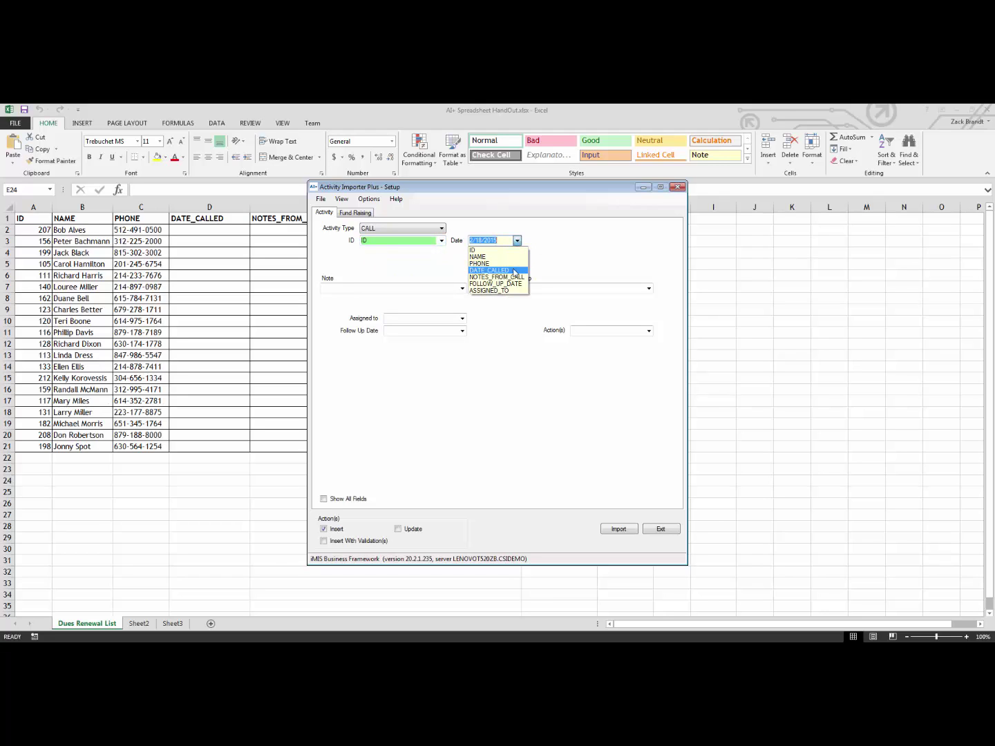
left_click(514, 270)
left_click(462, 289)
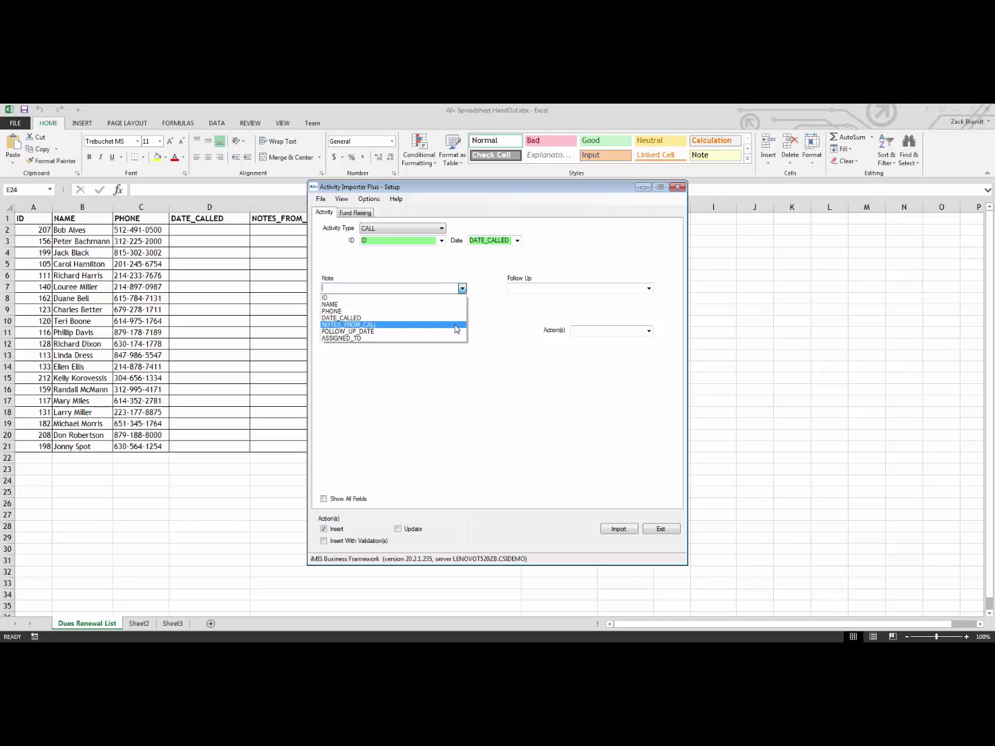
left_click(456, 327)
left_click(462, 319)
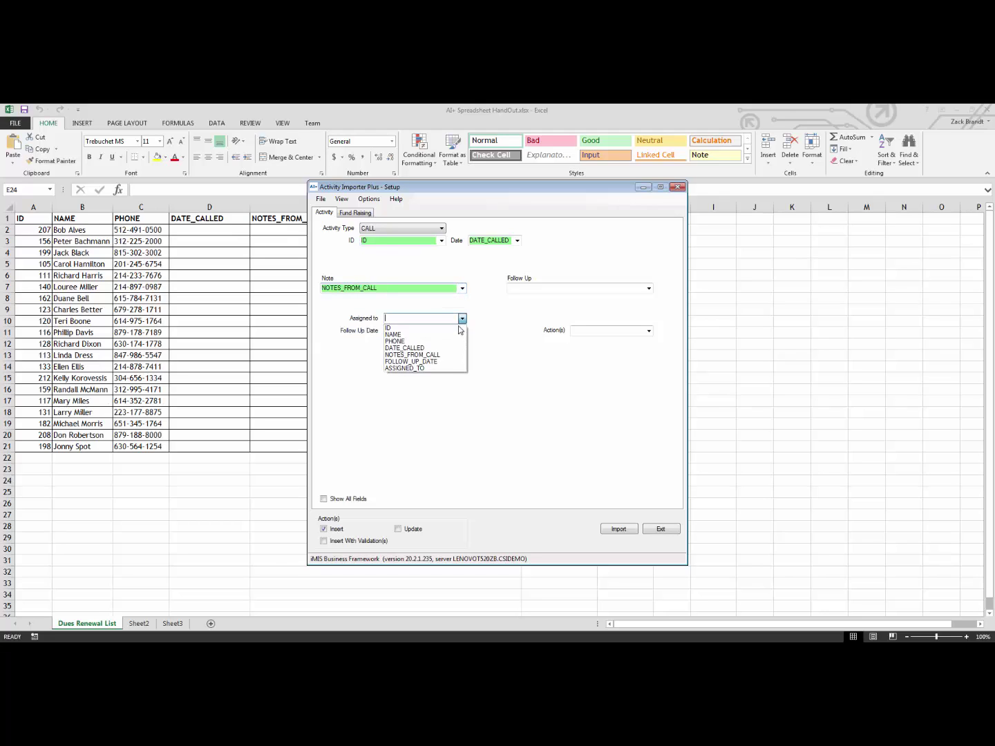
left_click(452, 368)
left_click(463, 332)
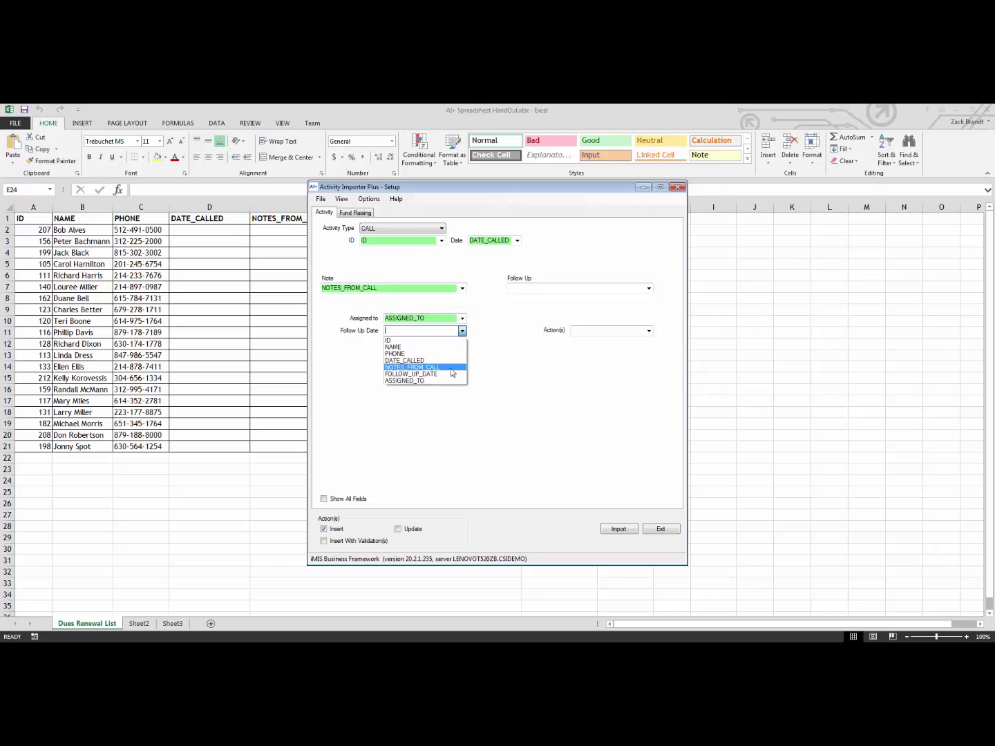
left_click(451, 374)
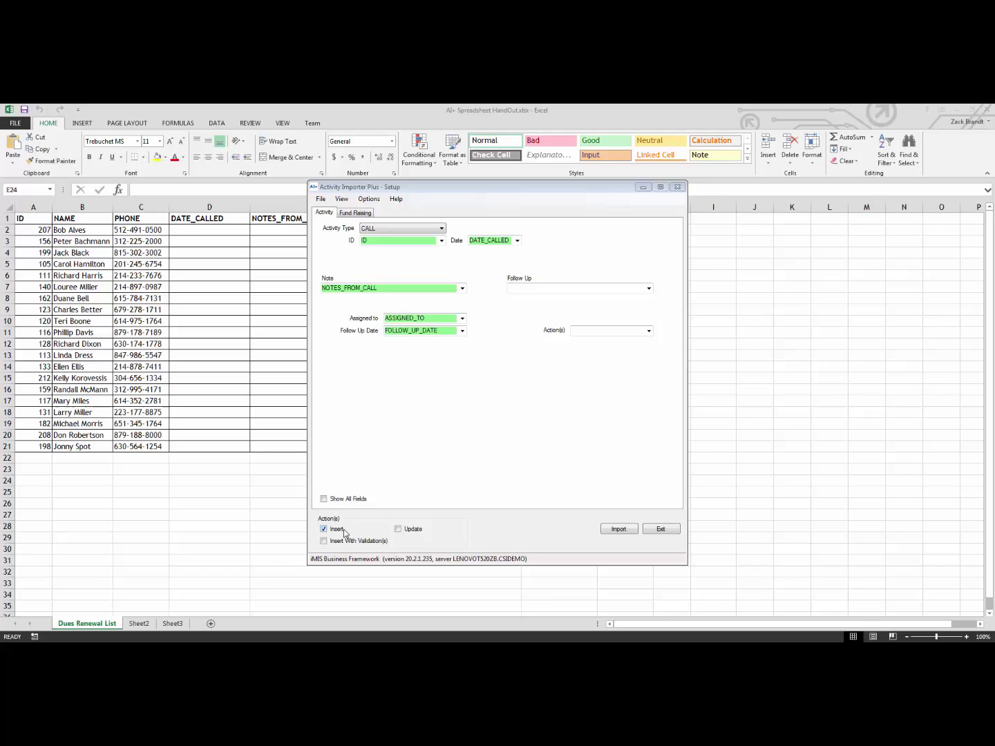
Run the call activity import, creating 20 records, and scroll through the import log
left_click(613, 530)
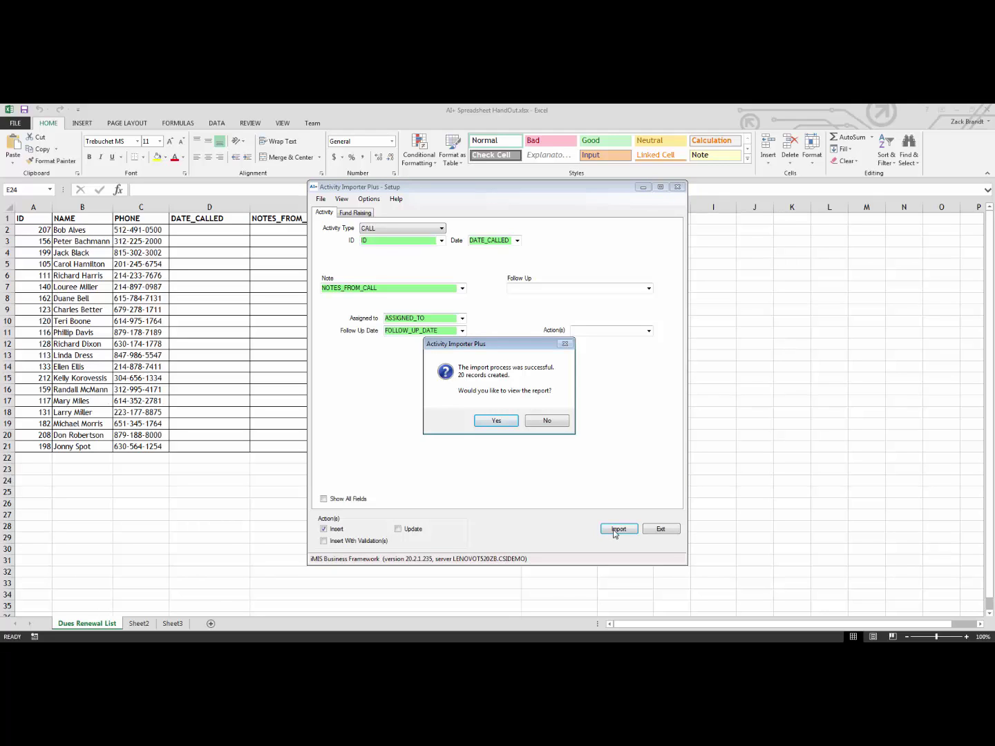
left_click(495, 422)
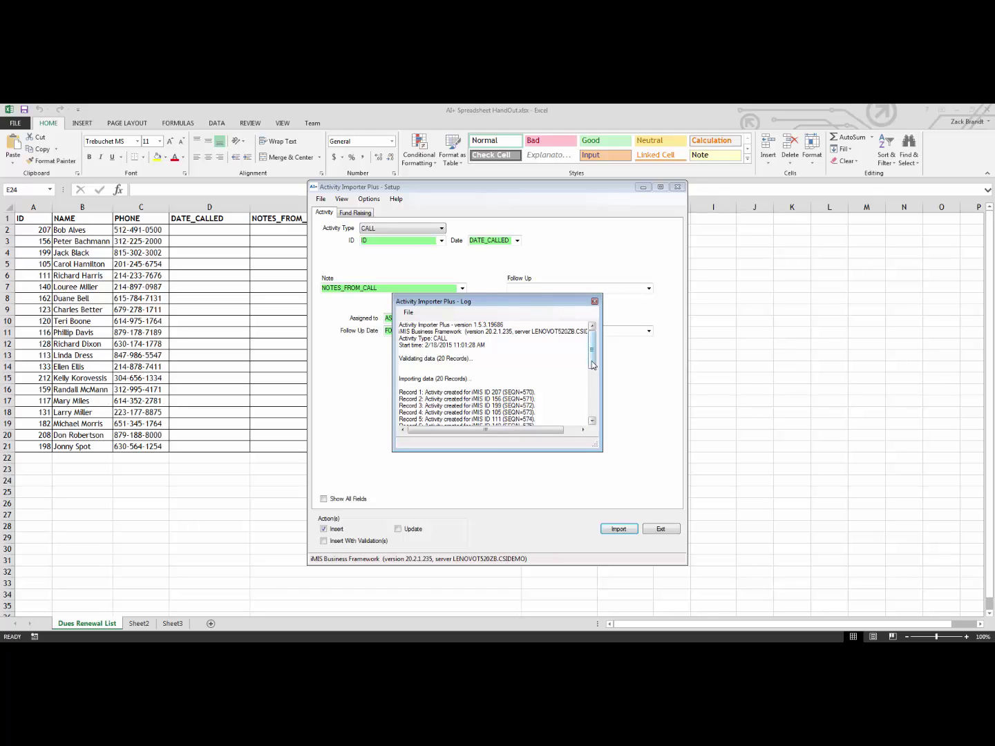
left_click_drag(592, 365, 594, 390)
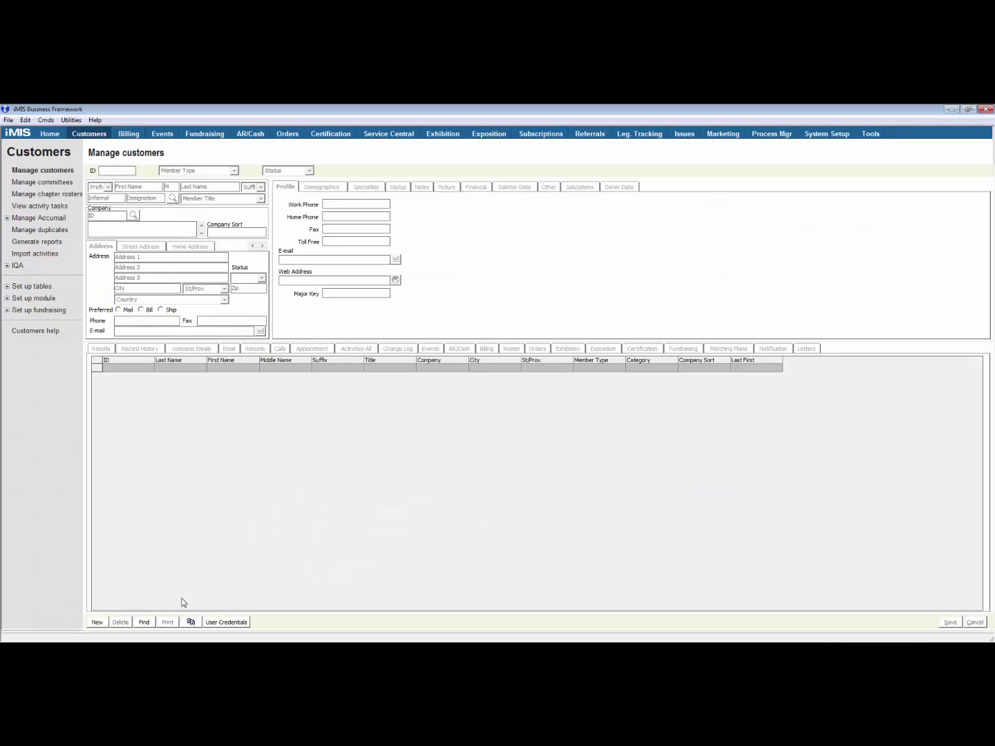
Find the customer by ID, open their 1/14/2015 call activity, then return to the importer
left_click(145, 623)
type("207")
key("Return")
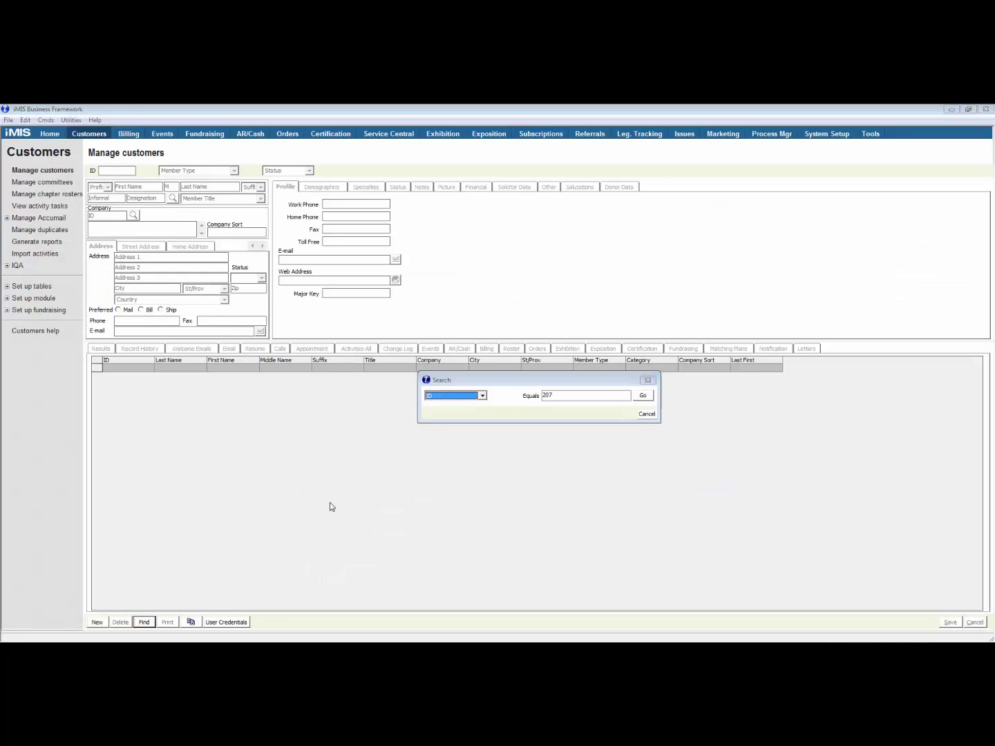
left_click(356, 350)
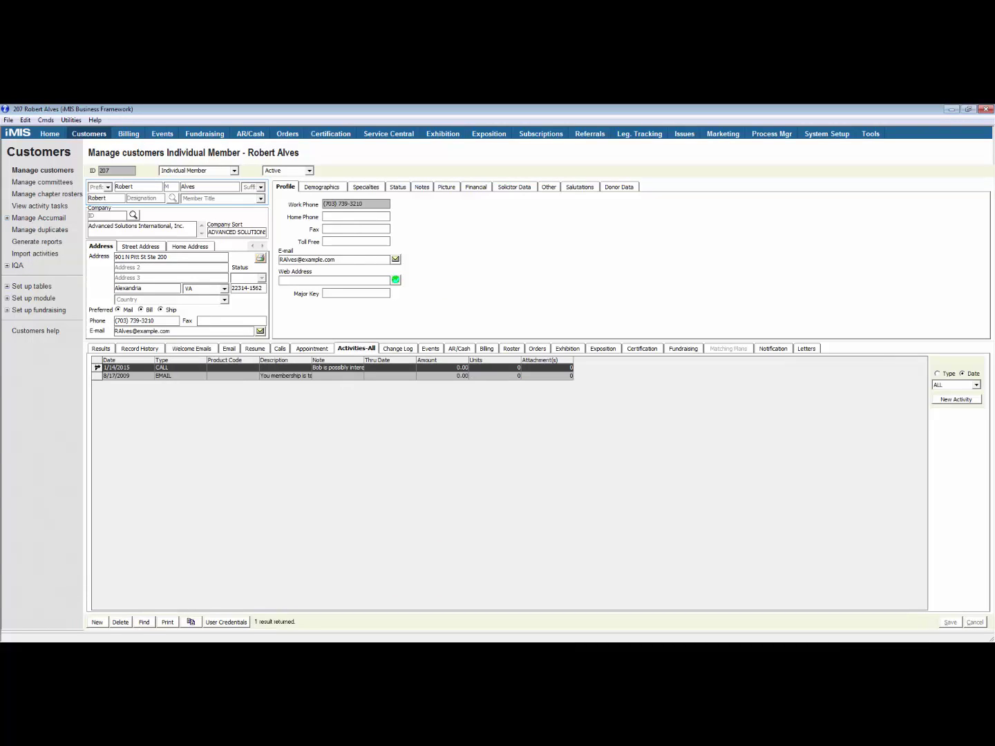
double_click(99, 367)
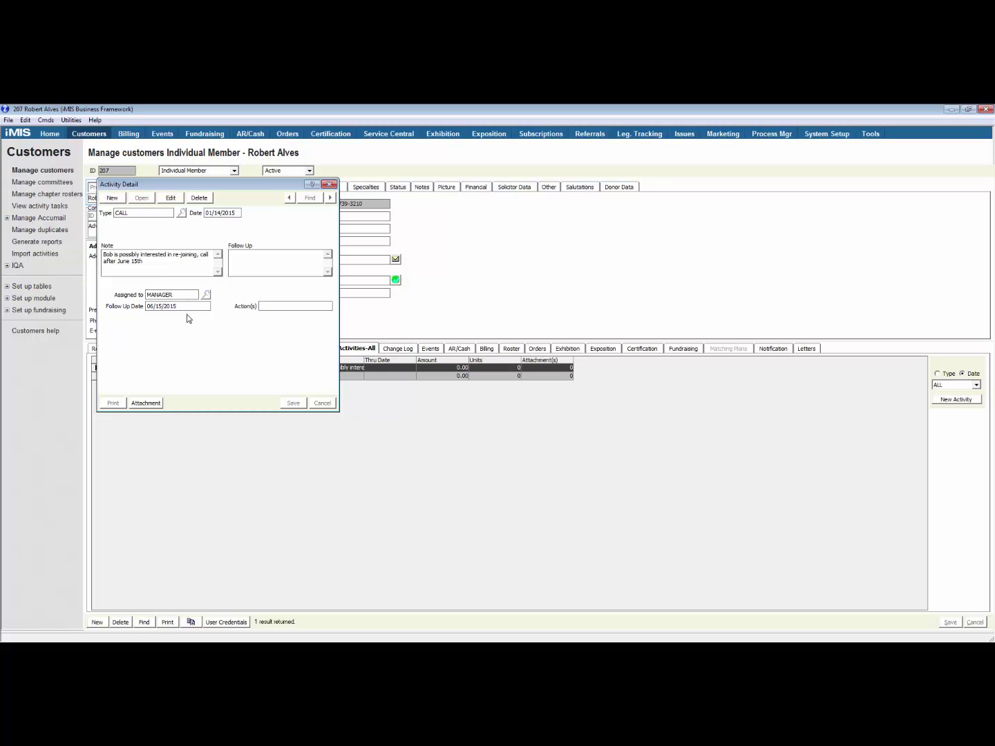
left_click(664, 381)
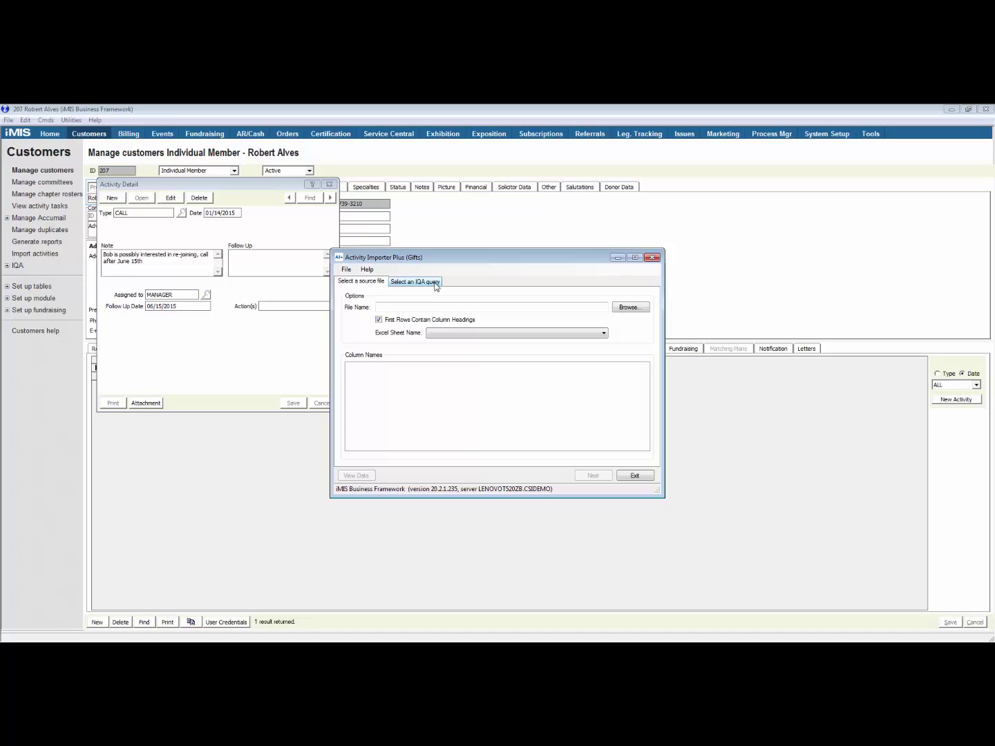
Run the Past Registrants IQA query filtered to NIUG, keep all four registrants, and continue to setup
left_click(436, 283)
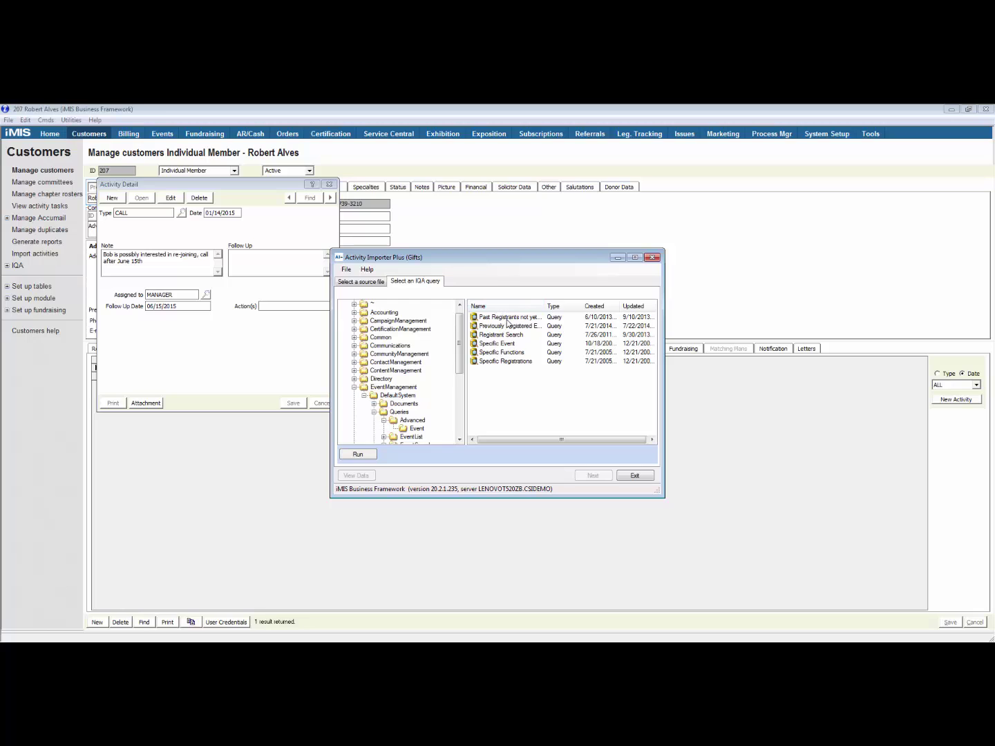
left_click(508, 318)
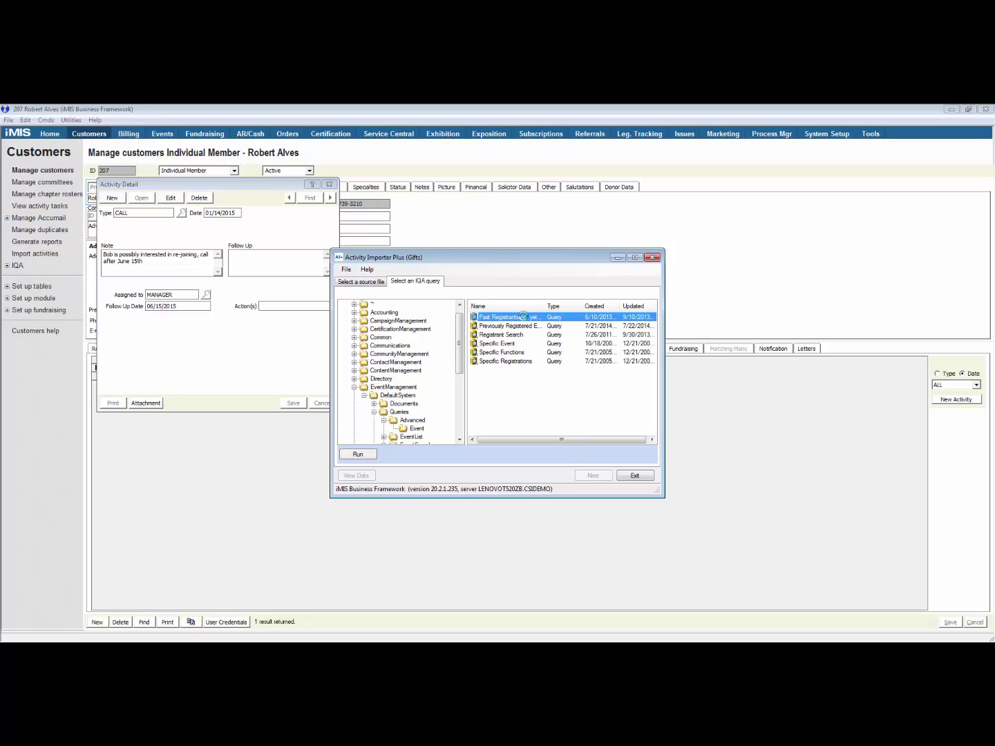
double_click(521, 317)
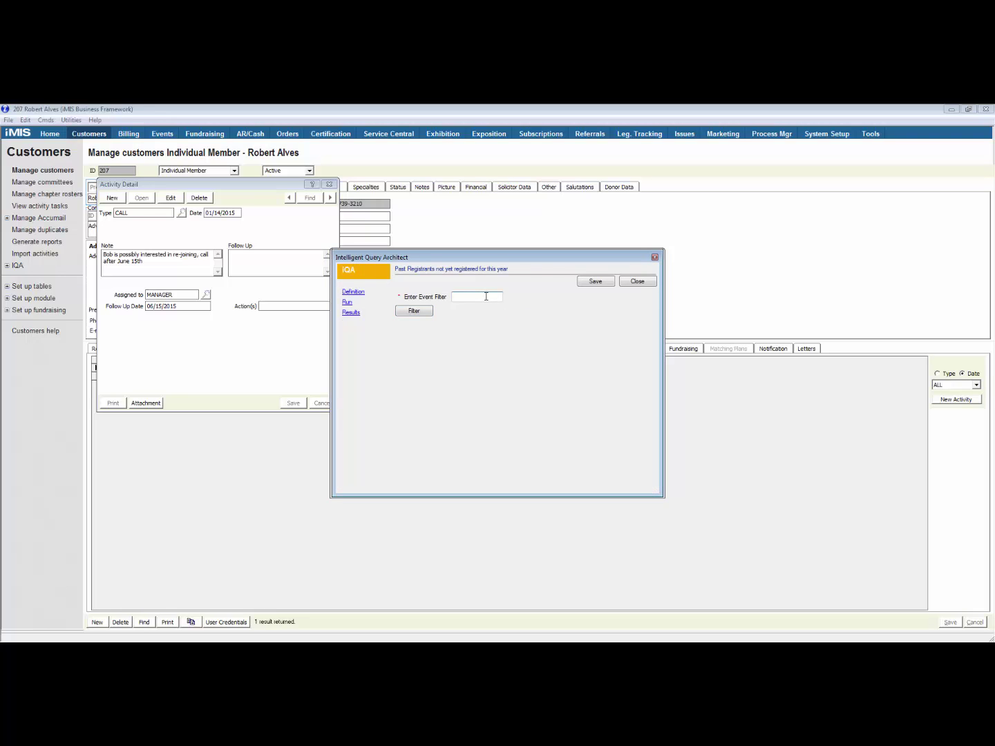
type("NIUG")
key("Return")
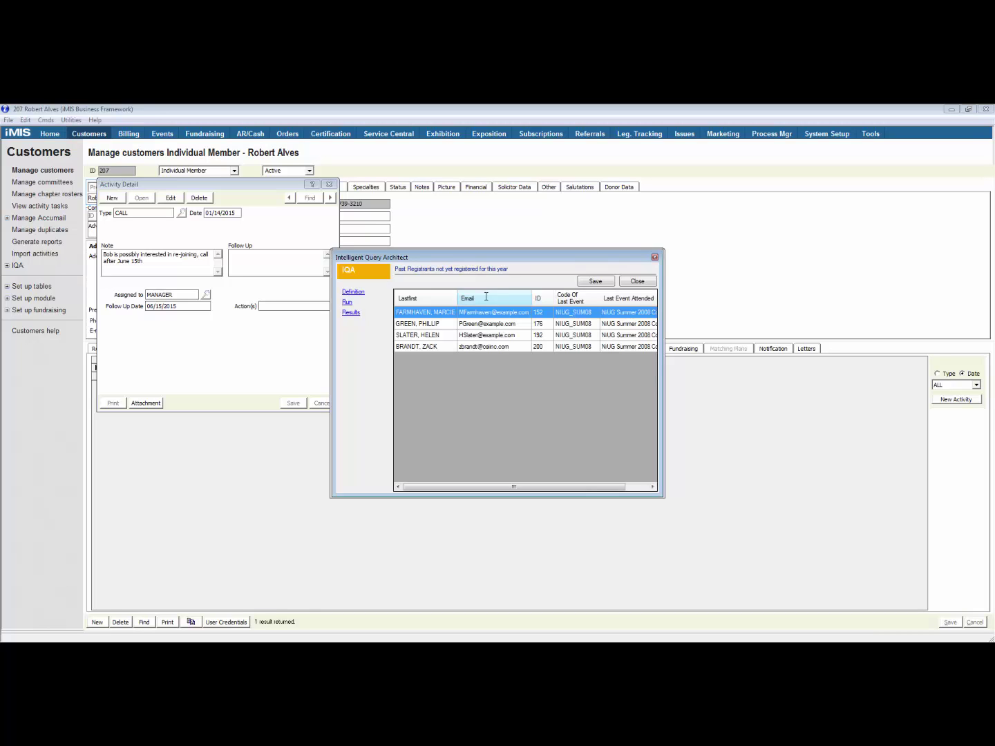
left_click(494, 347, "shift")
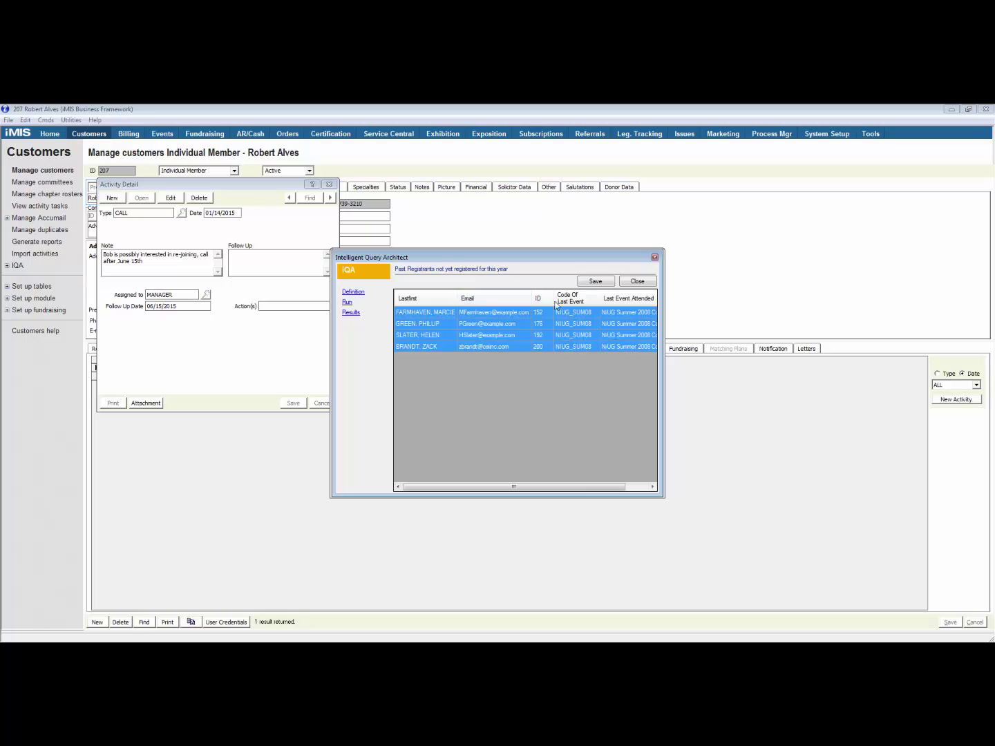
left_click(595, 282)
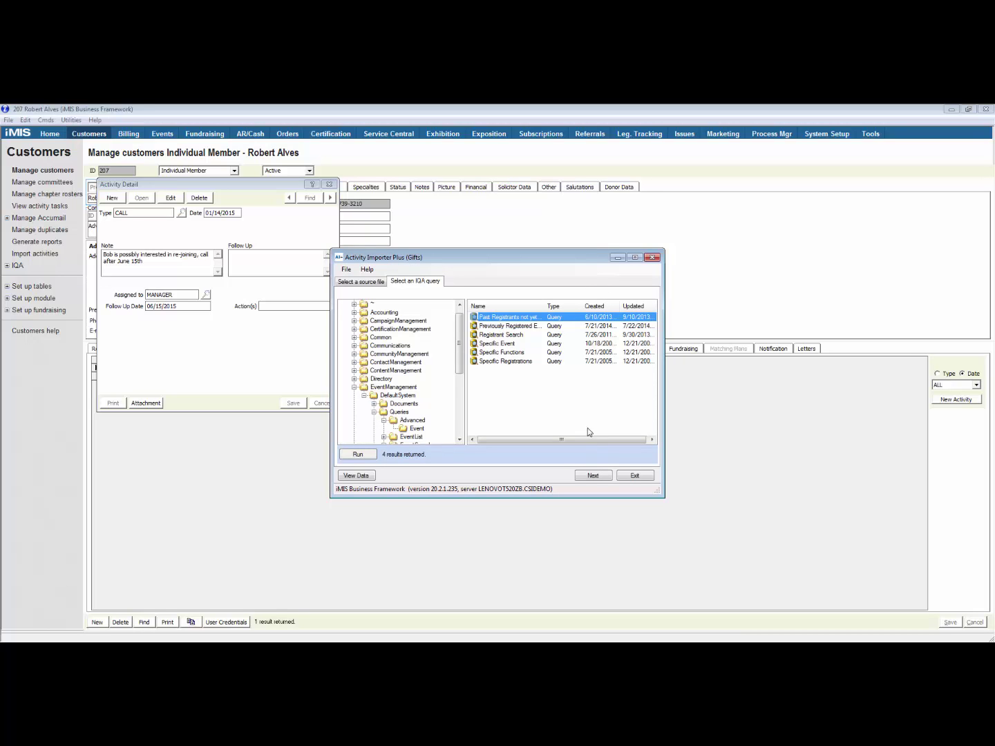
left_click(599, 476)
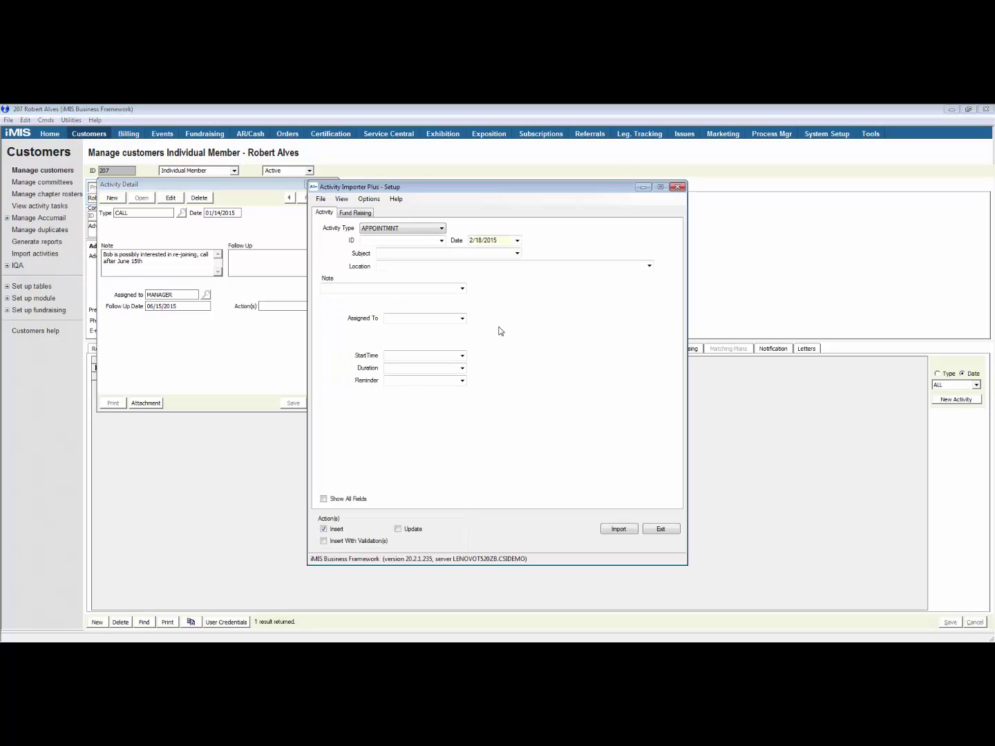
Set the activity type to CALL and match records on the query's ID column
left_click(440, 231)
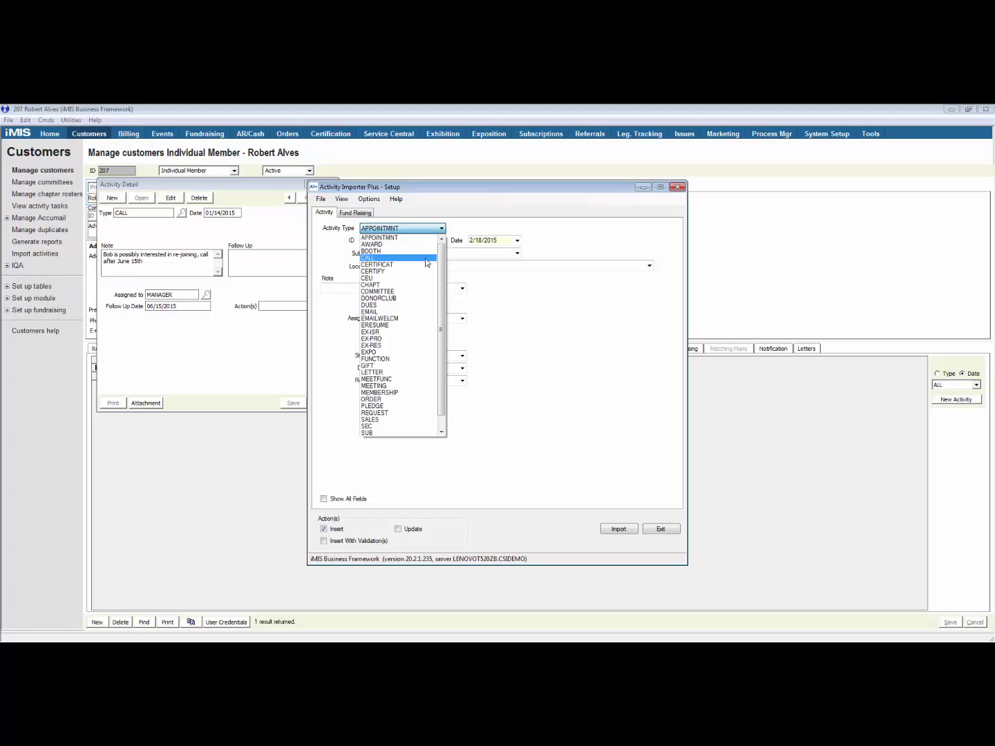
left_click(426, 259)
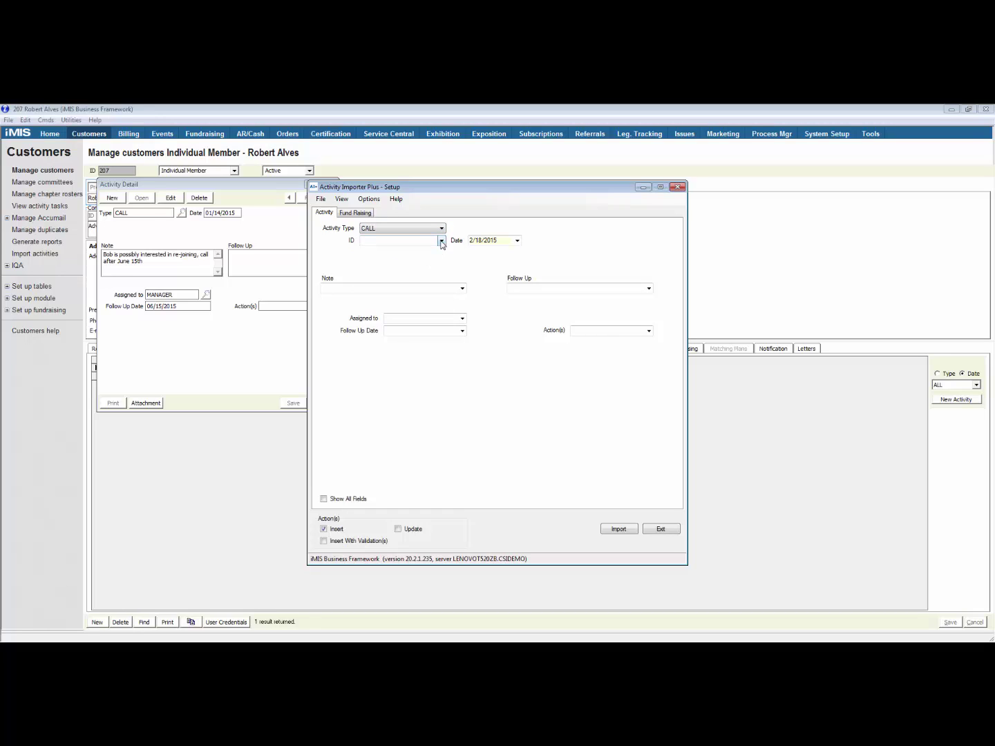
left_click(440, 239)
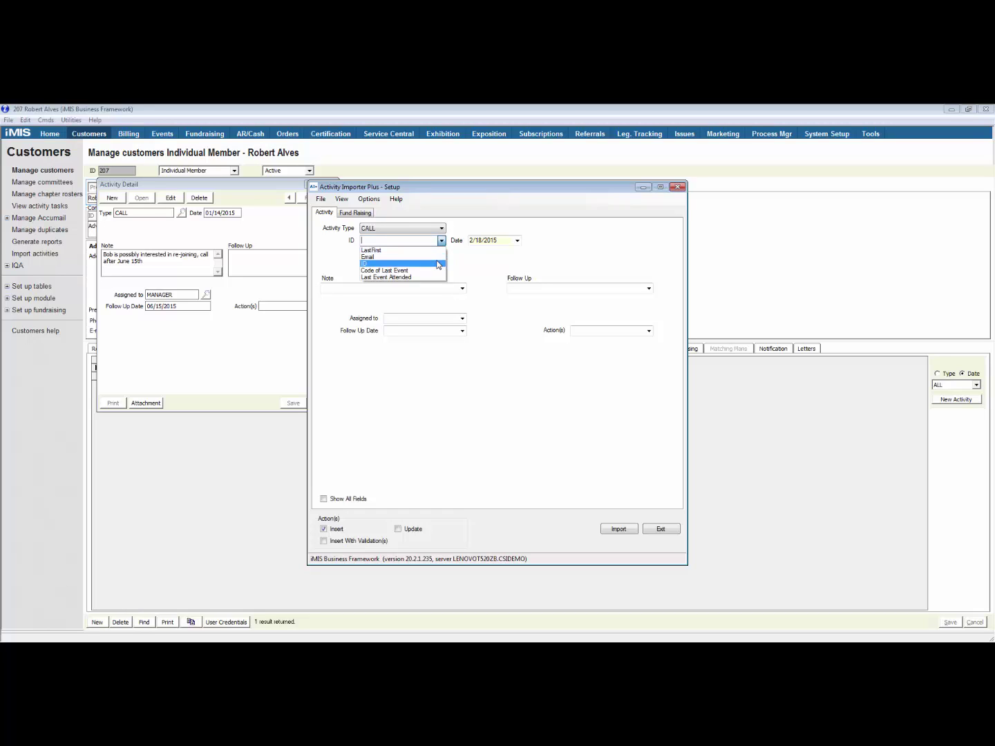
left_click(439, 264)
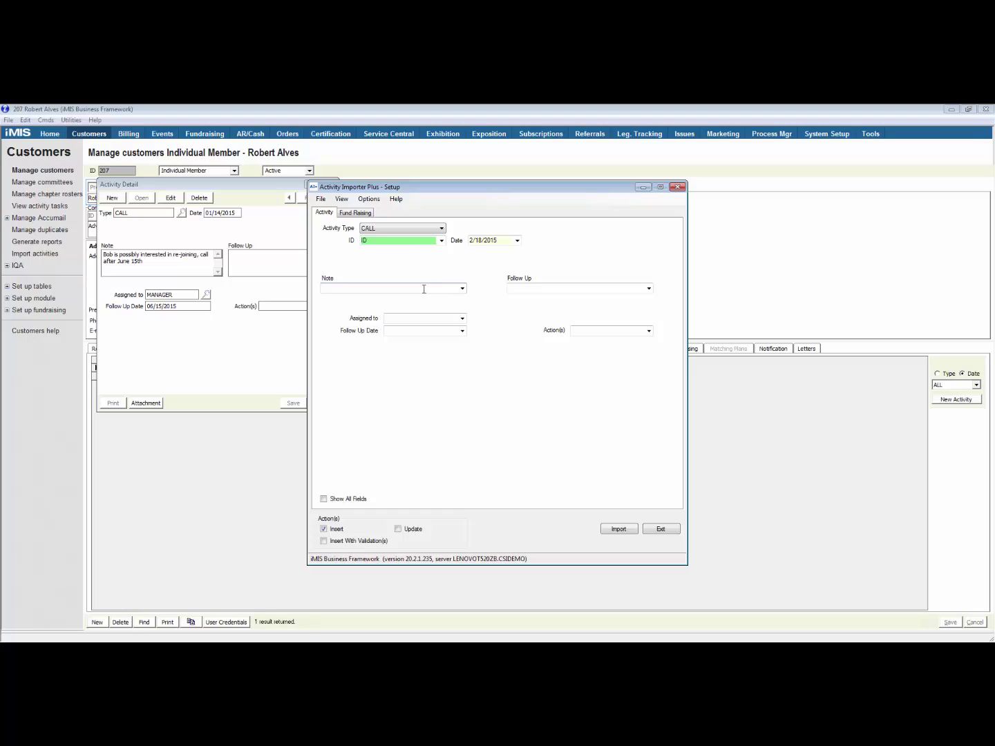
Enter note 'Call and see why not registered', assign to Manager, follow-up date 3/1/2015
type("C")
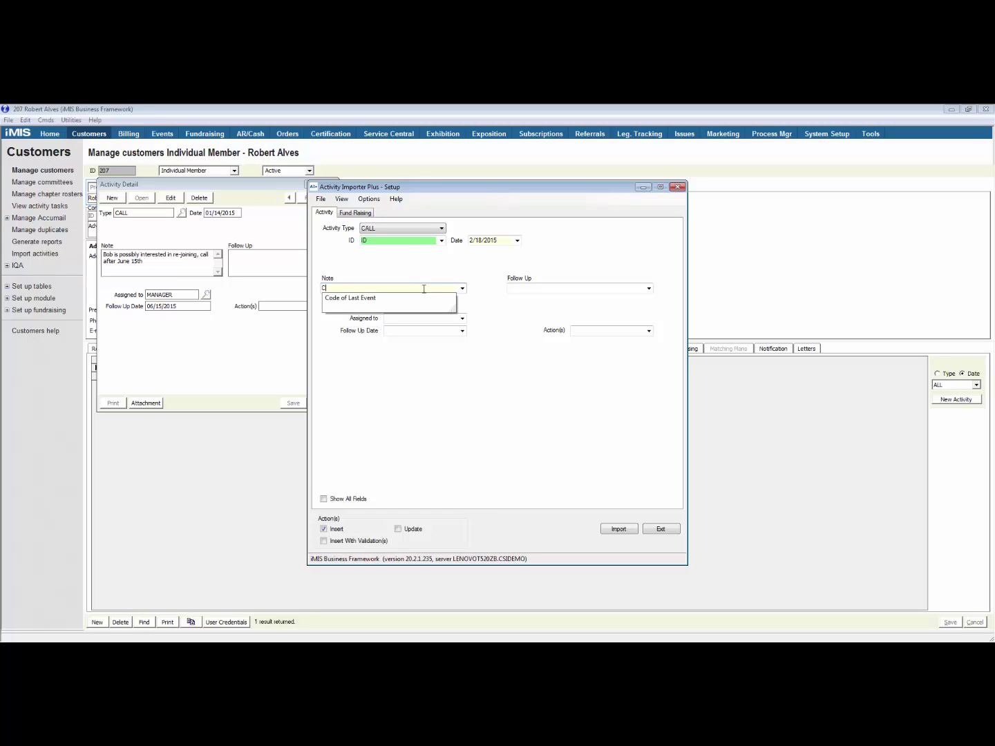
type("all and see why not registre")
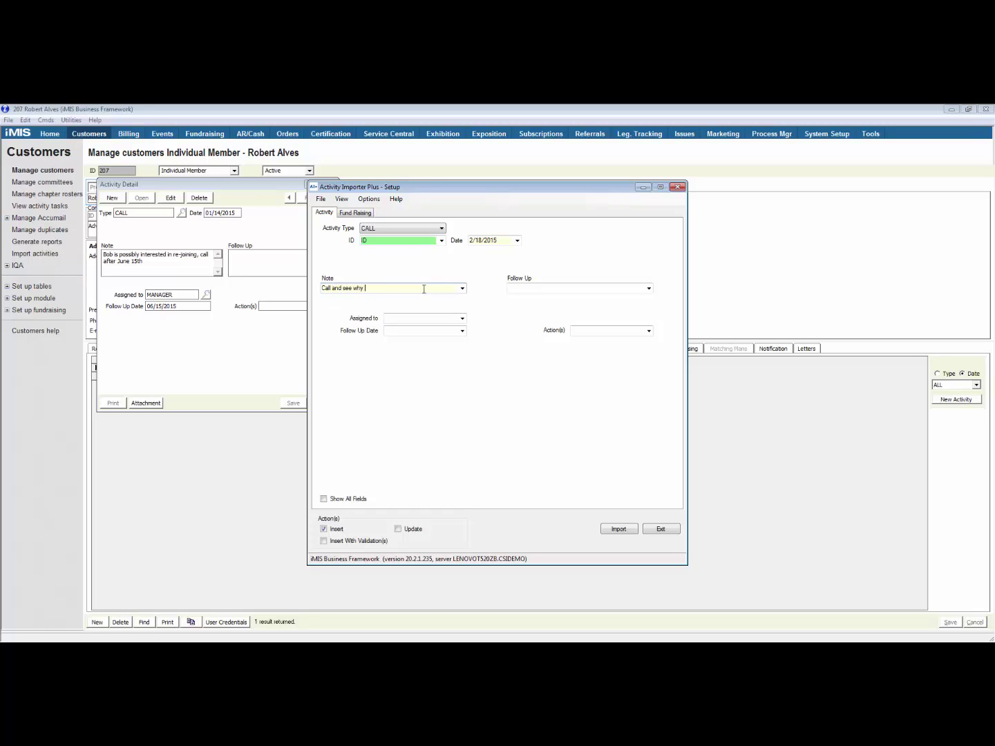
key("BackSpace")
key("BackSpace")
type("ered")
left_click(428, 321)
type("Manager")
key("Tab")
type("3/")
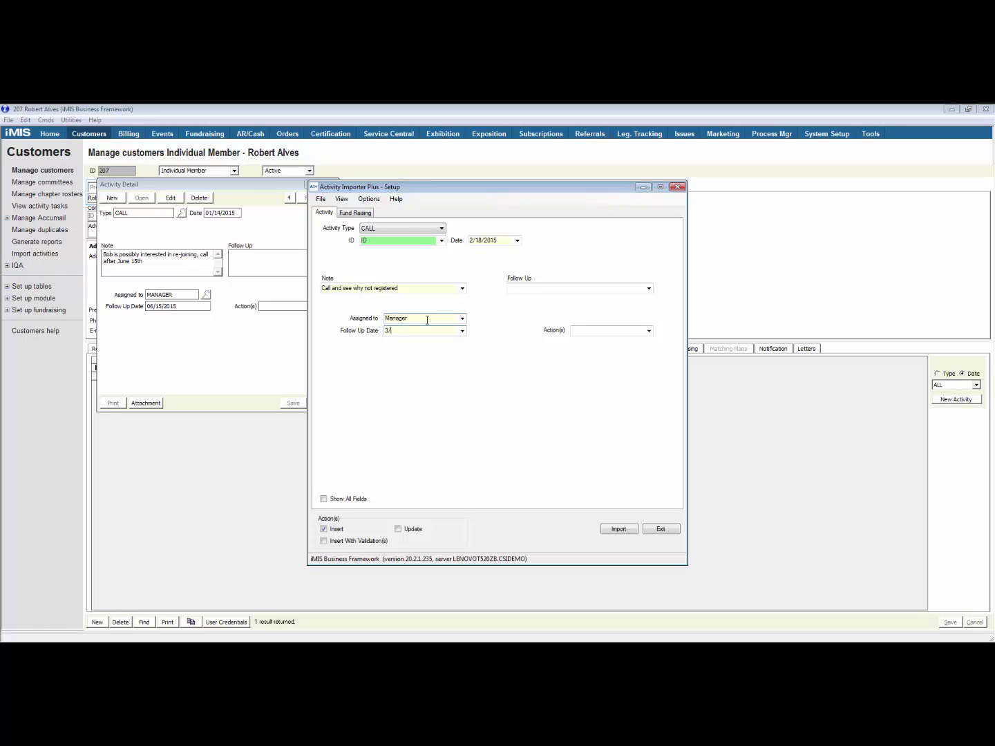
type("1/2015")
Import the four call activities, view the report, and start a new member search in iMIS
left_click(626, 532)
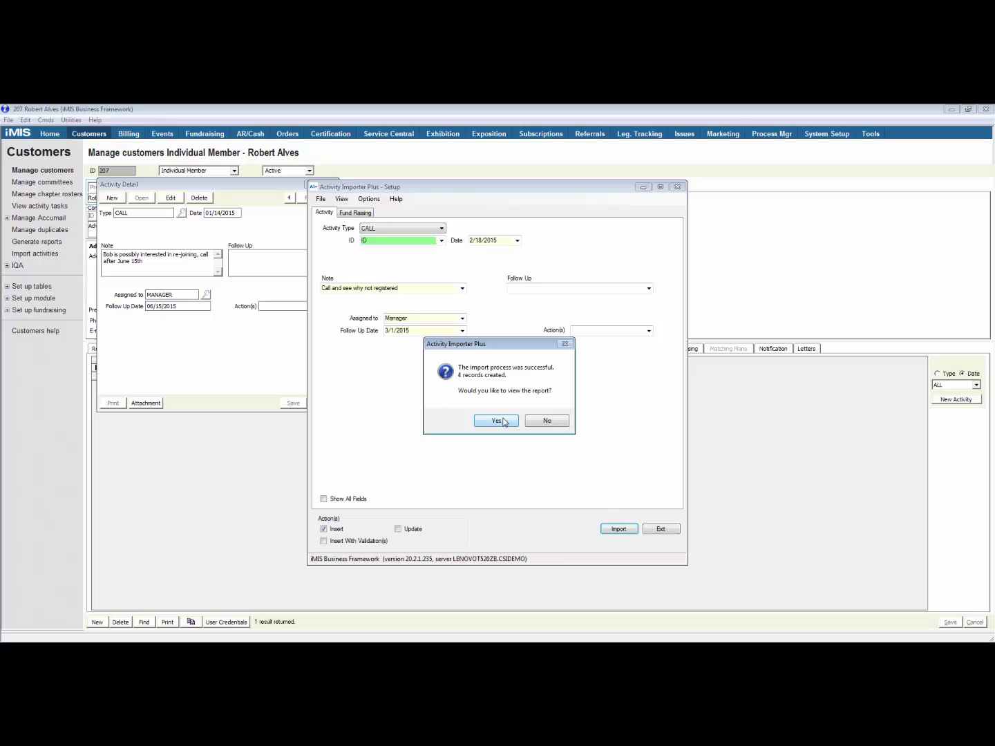
left_click(497, 421)
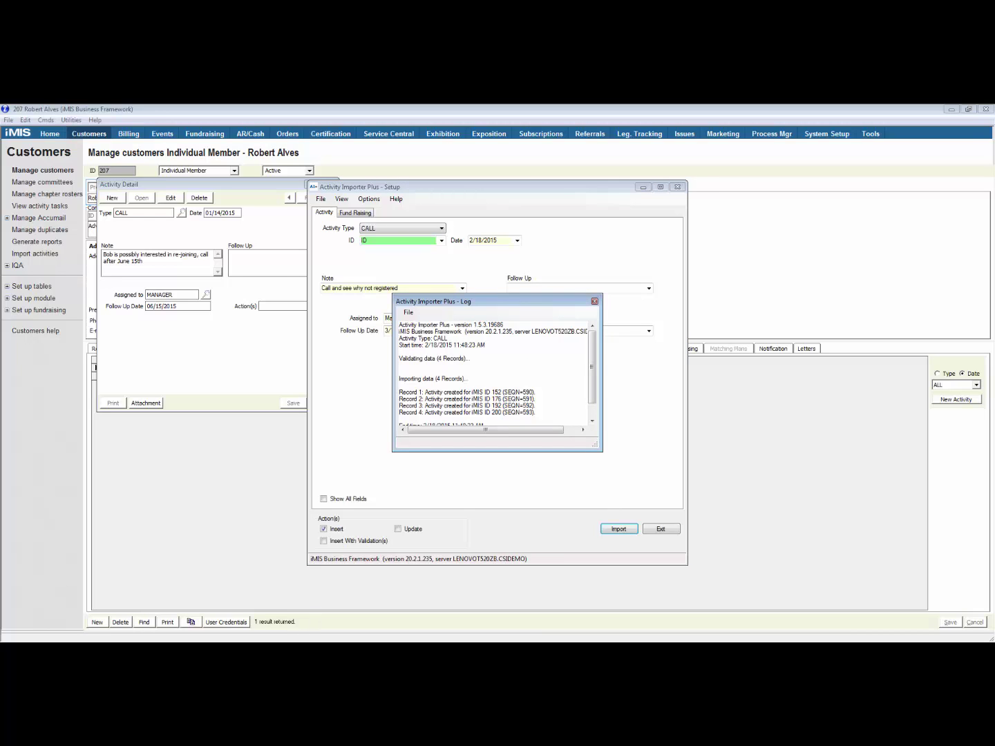
left_click(316, 590)
left_click(145, 622)
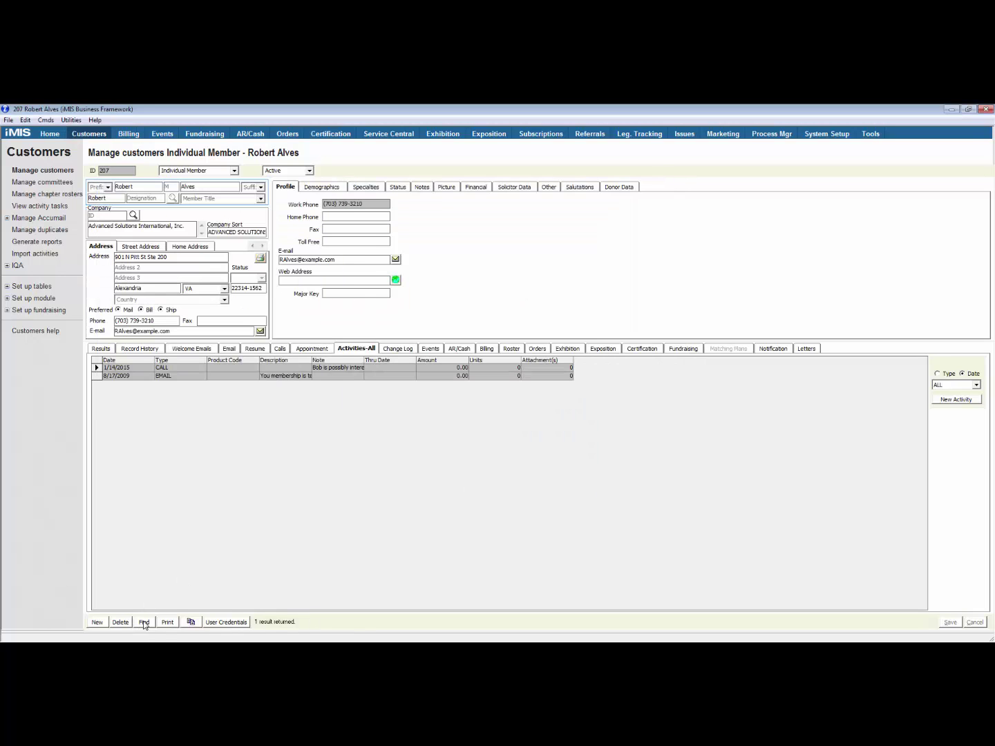
Load the registrant's record by member ID and open its 2/18/2015 call activity
type("152")
key("Return")
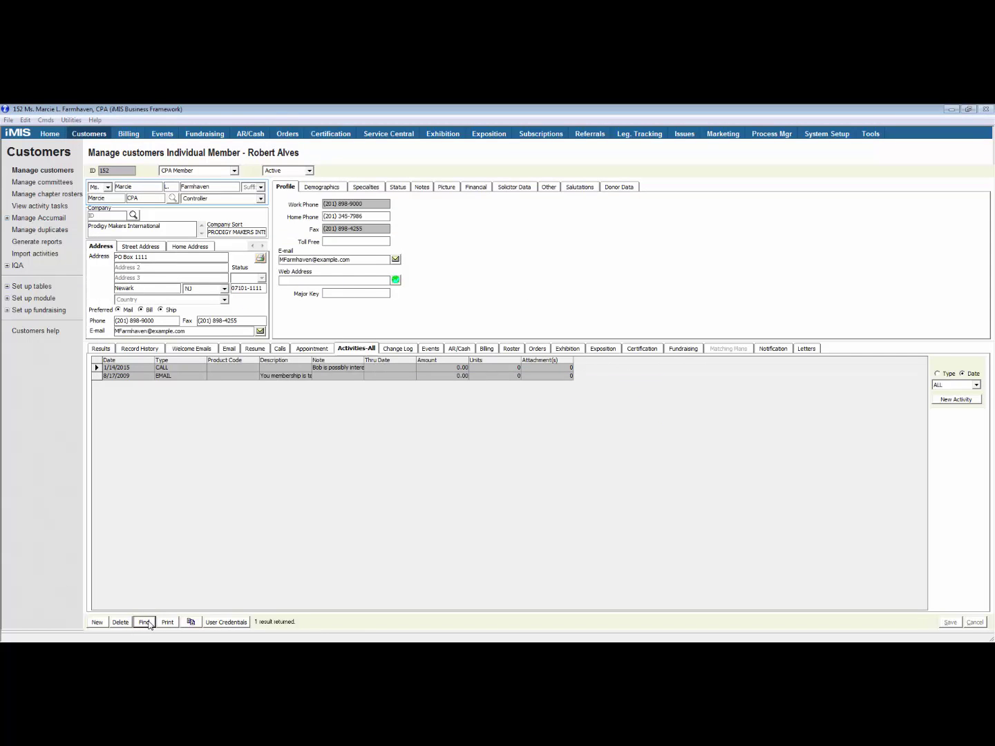
double_click(96, 368)
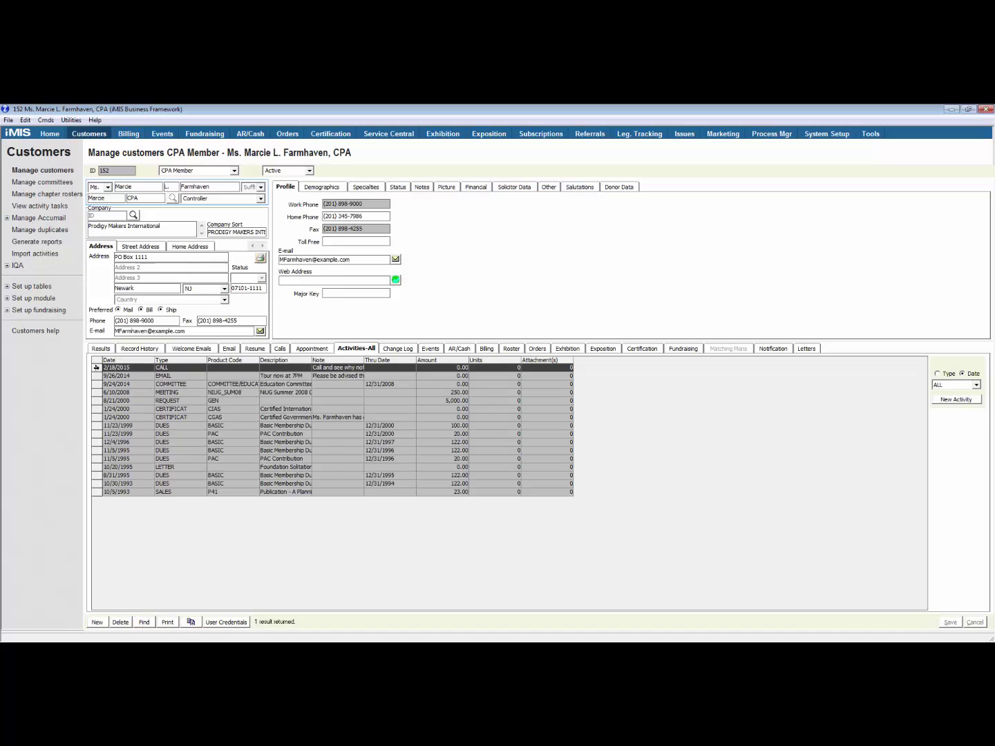